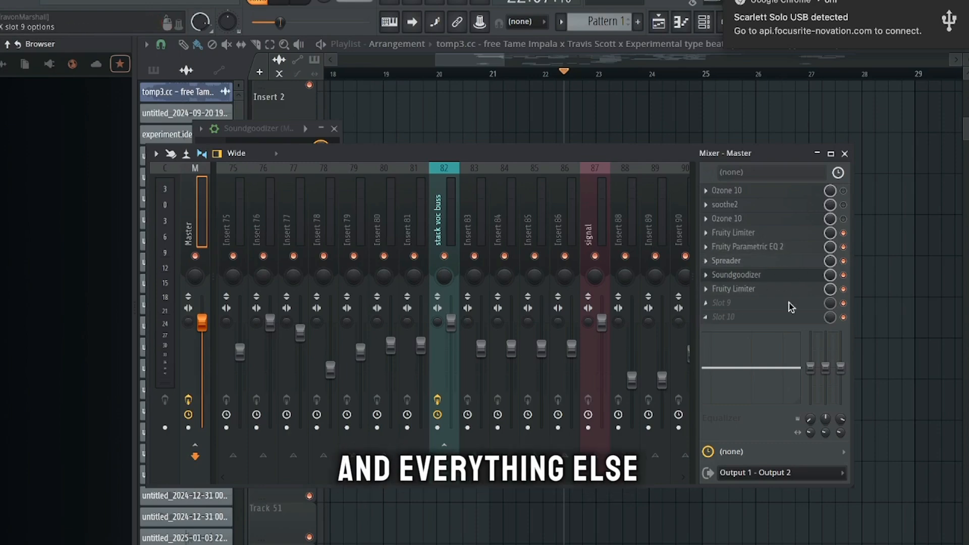
Step: Review the compressor threshold, knee and ratio settings of the first Fruity Limiter on the master track
{"action": "left_click", "coordinate": [736, 233]}
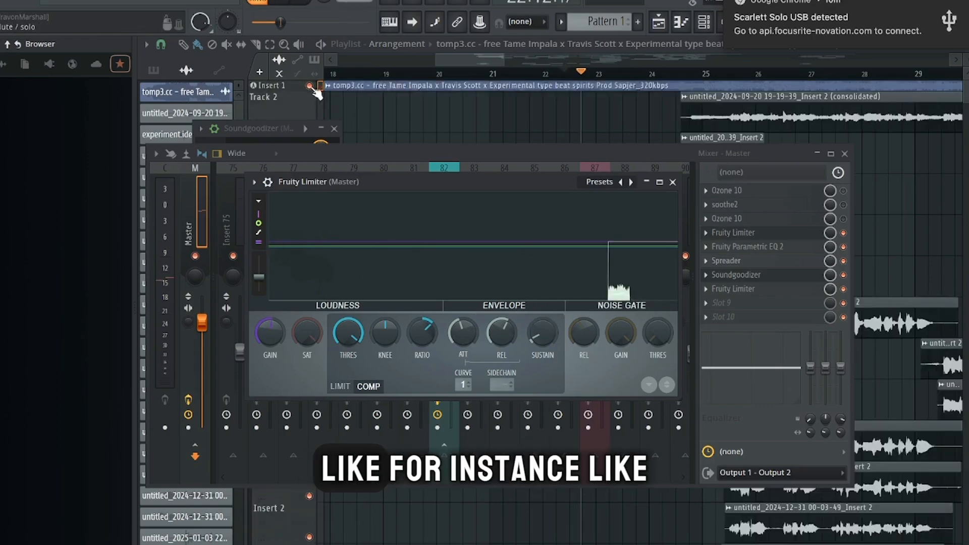
{"action": "left_click", "coordinate": [311, 86]}
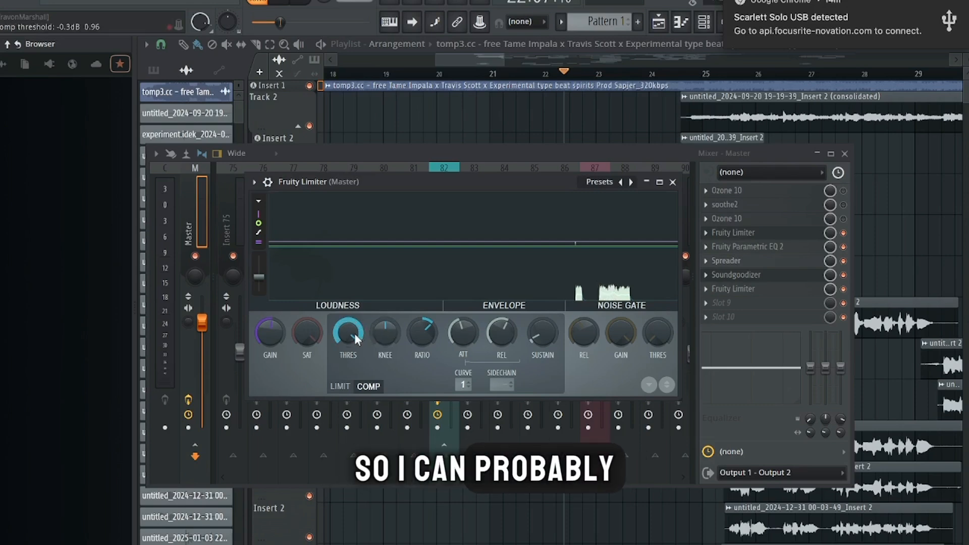
{"action": "left_click_drag", "start_coordinate": [354, 333], "coordinate": [350, 331]}
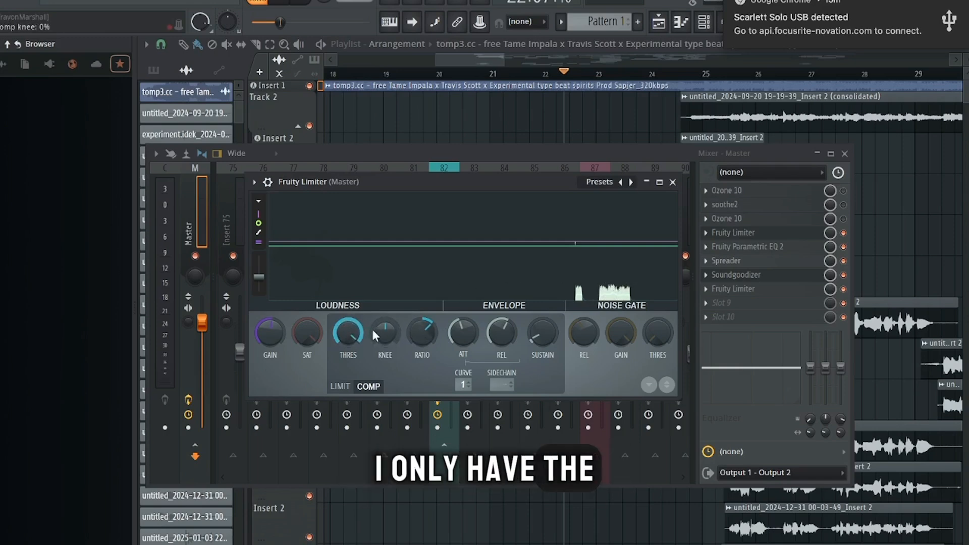
{"action": "left_click_drag", "start_coordinate": [428, 196], "coordinate": [413, 101]}
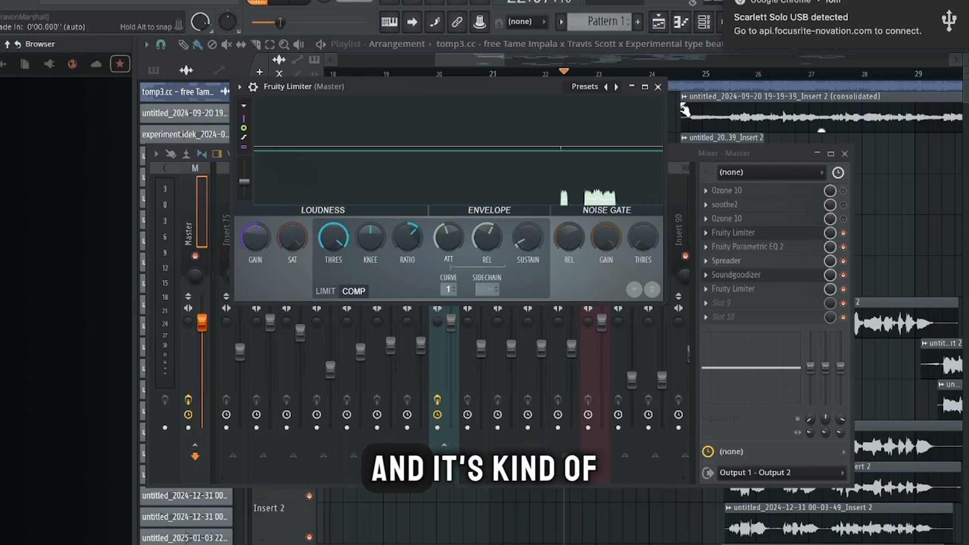
{"action": "left_click", "coordinate": [659, 88]}
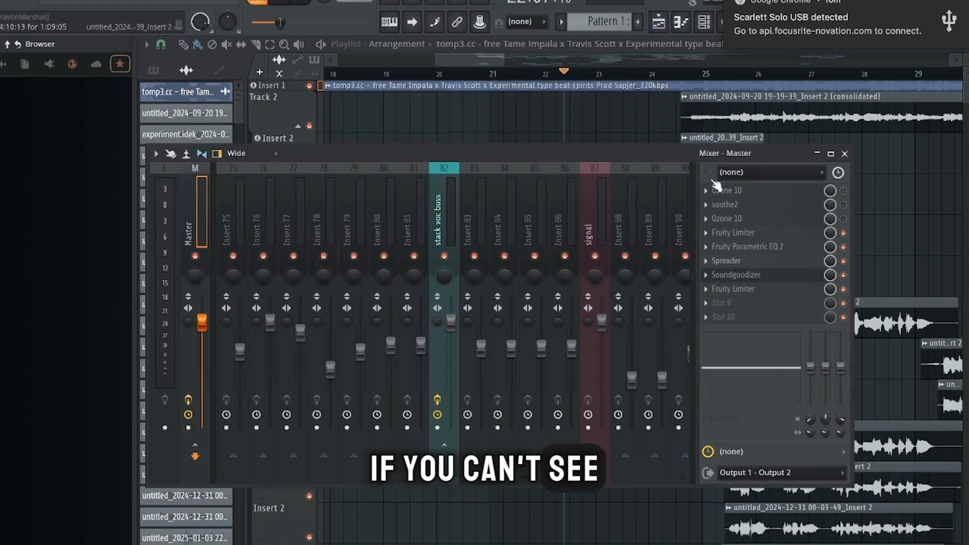
Step: Check the first Fruity Limiter again and examine the Fruity Parametric EQ 2 curve on the master track
{"action": "left_click", "coordinate": [718, 236]}
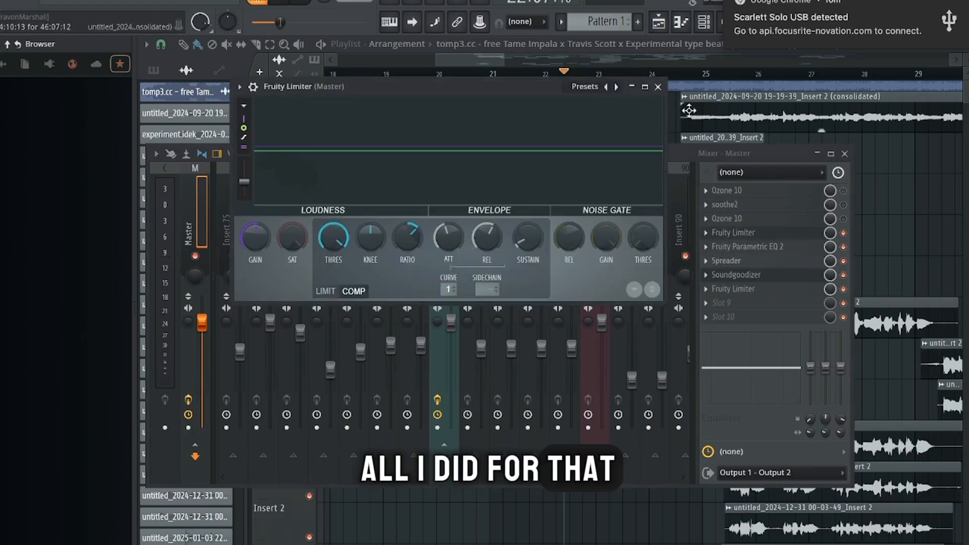
{"action": "left_click", "coordinate": [719, 233]}
{"action": "left_click", "coordinate": [723, 248]}
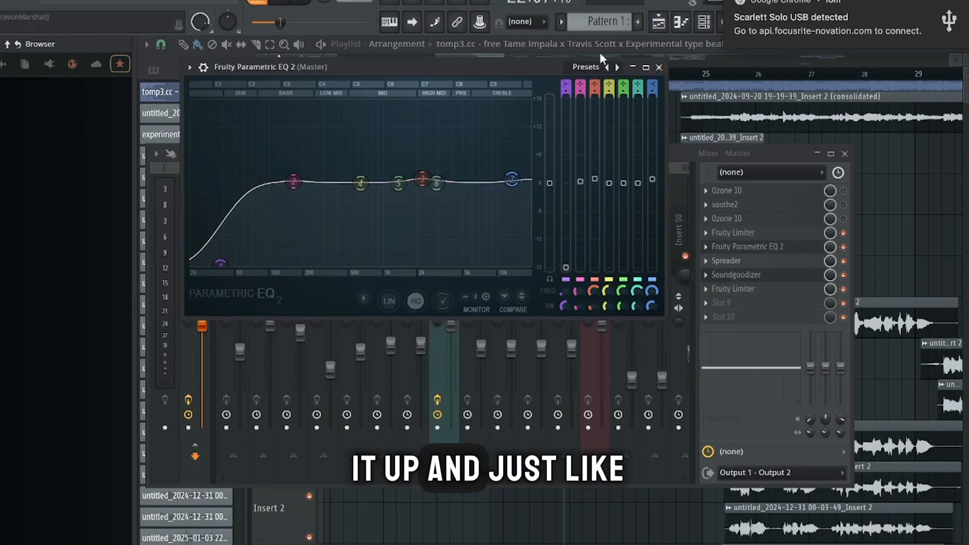
{"action": "left_click", "coordinate": [659, 67]}
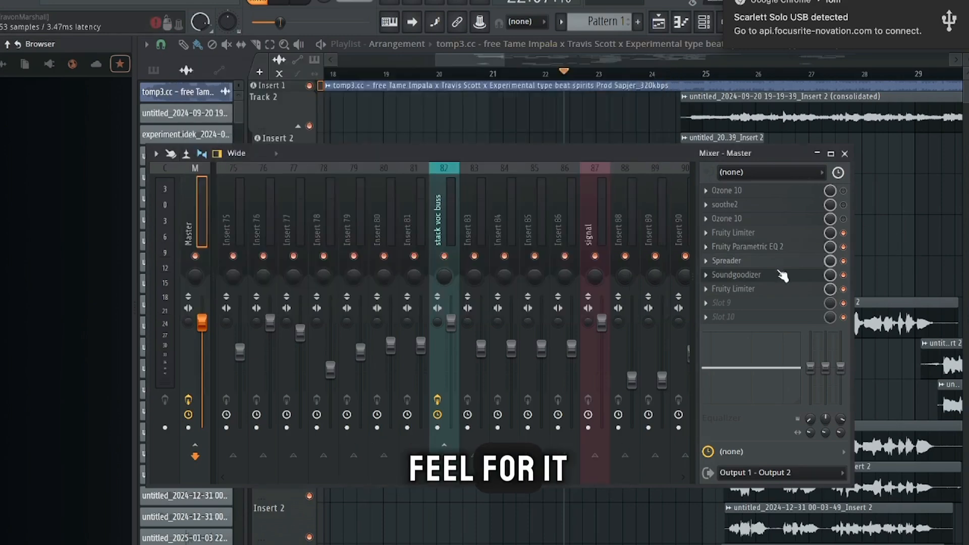
Step: Examine the spread, separation and low bypass settings of Spreader on the master track
{"action": "left_click", "coordinate": [726, 260]}
{"action": "left_click_drag", "start_coordinate": [456, 199], "coordinate": [397, 73]}
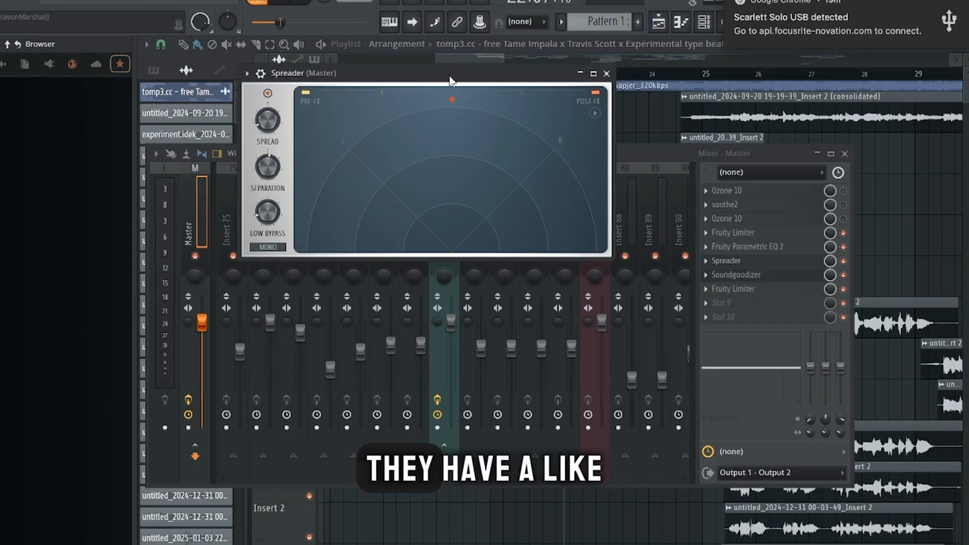
{"action": "left_click_drag", "start_coordinate": [449, 77], "coordinate": [505, 102]}
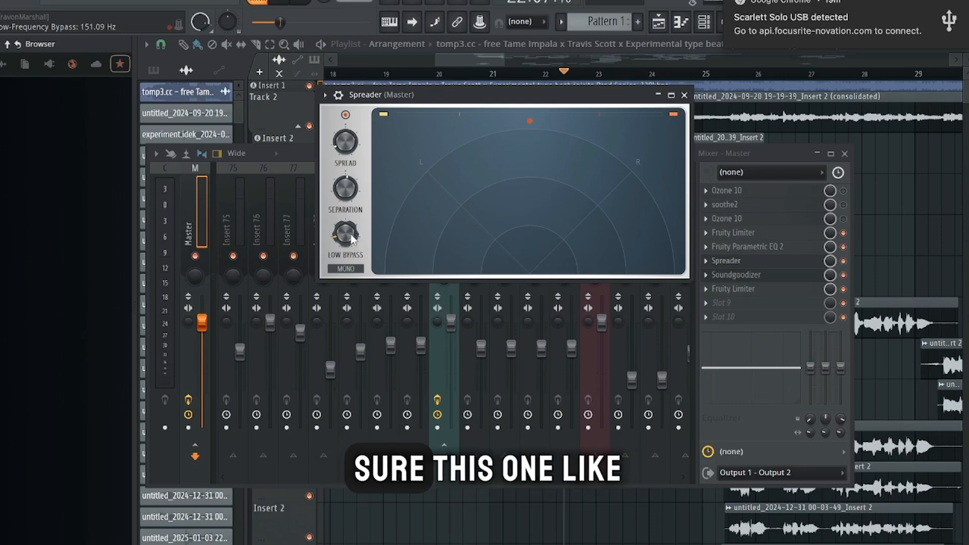
{"action": "left_click", "coordinate": [685, 95]}
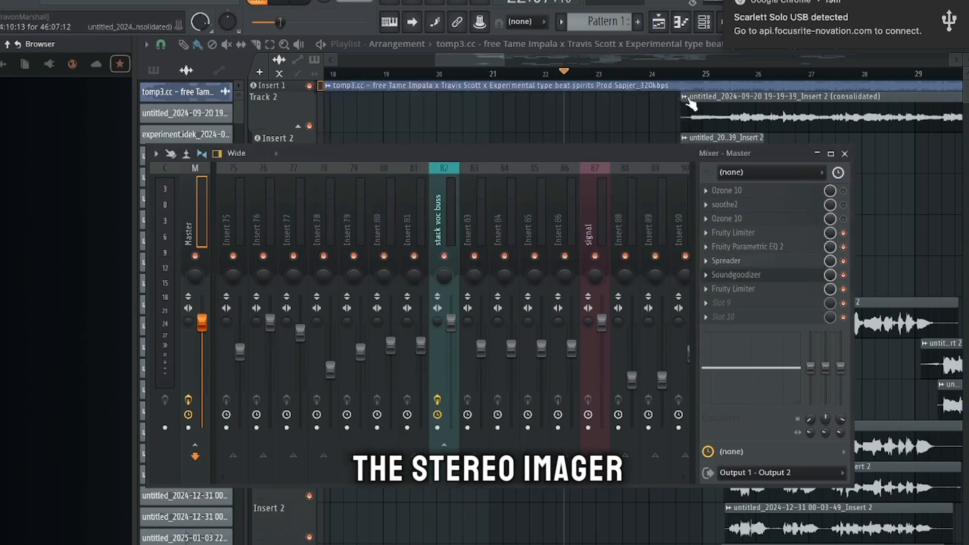
Step: Examine the Imager's stereo width across the four bands in the first Ozone 10 on the master track
{"action": "left_click", "coordinate": [754, 193]}
{"action": "double_click", "coordinate": [802, 93]}
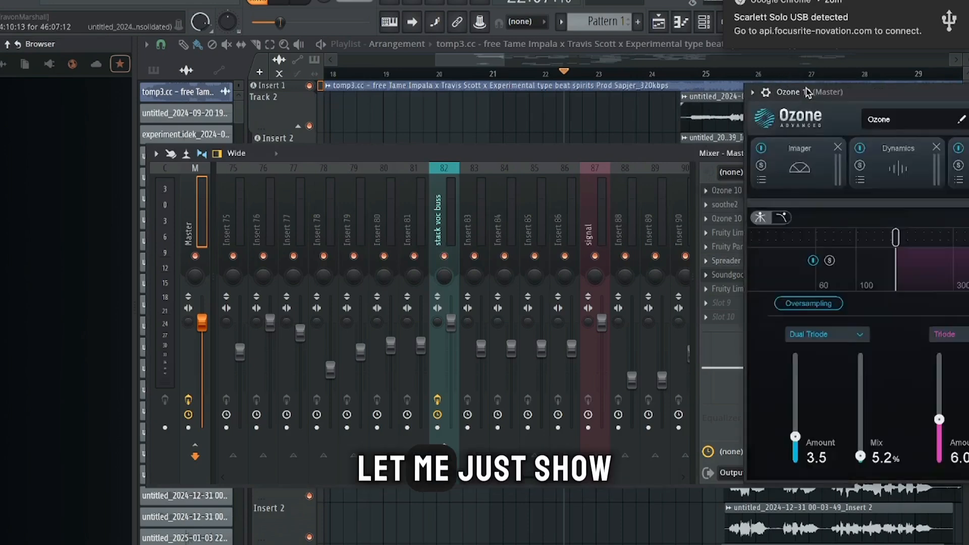
{"action": "double_click", "coordinate": [804, 93]}
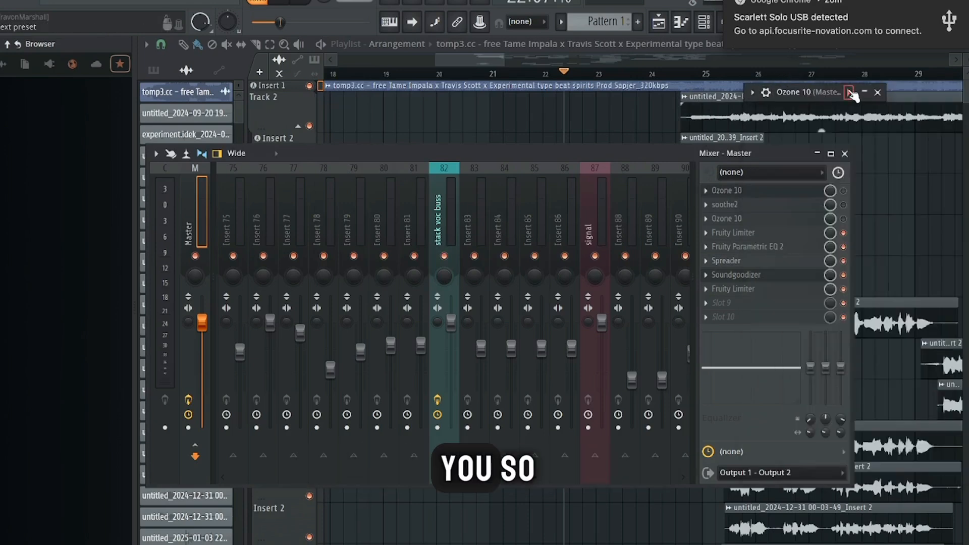
{"action": "double_click", "coordinate": [828, 91]}
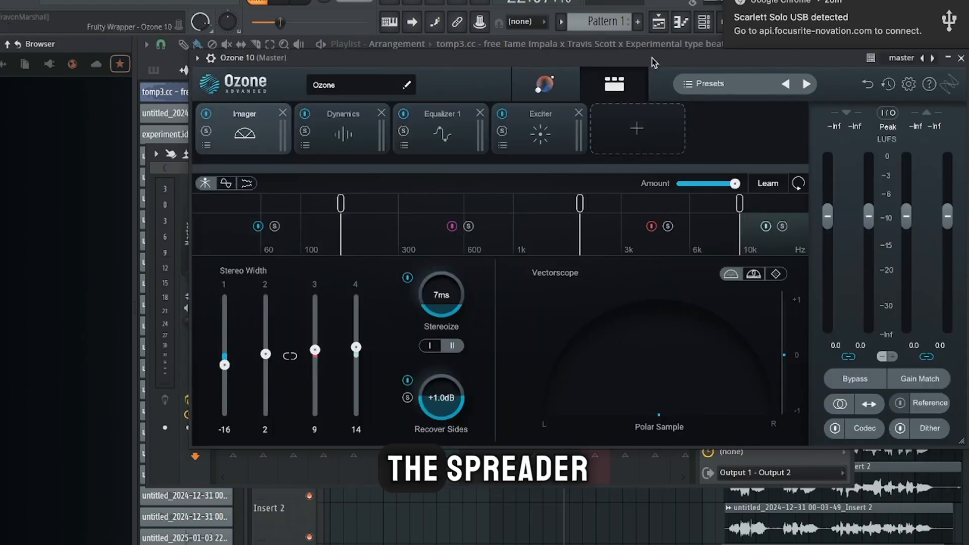
{"action": "left_click_drag", "start_coordinate": [652, 61], "coordinate": [605, 18]}
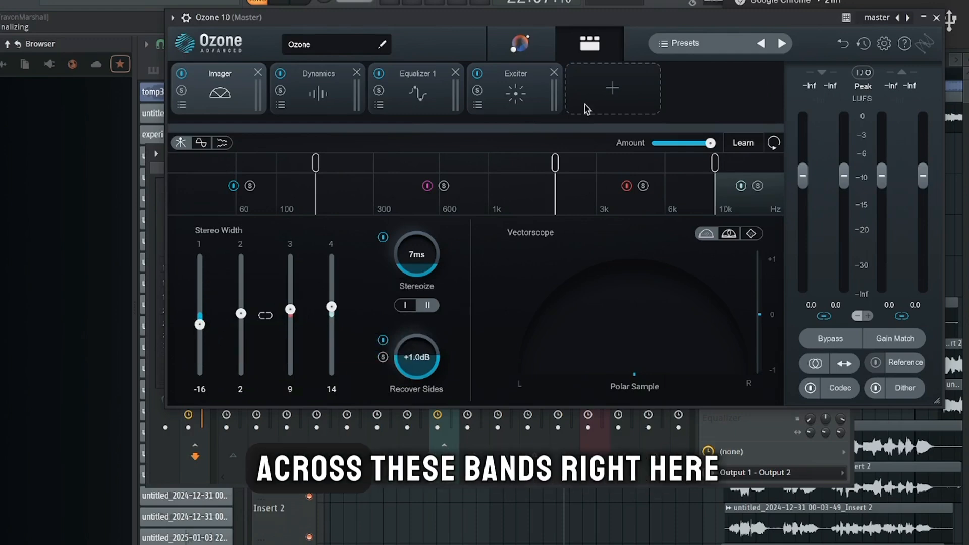
{"action": "left_click", "coordinate": [936, 17]}
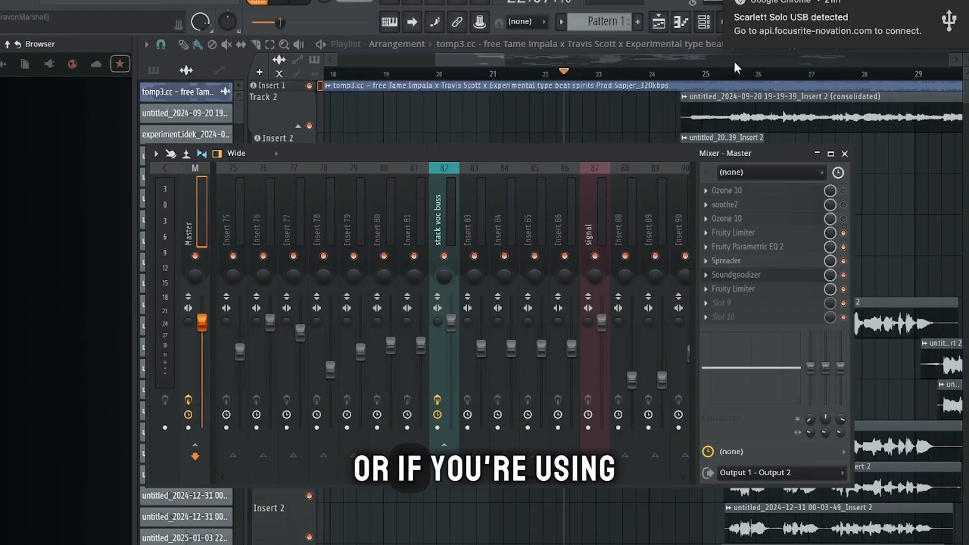
Step: Check Spreader's low bypass frequency and the Soundgoodizer's amount and mode on the master track
{"action": "left_click", "coordinate": [748, 261]}
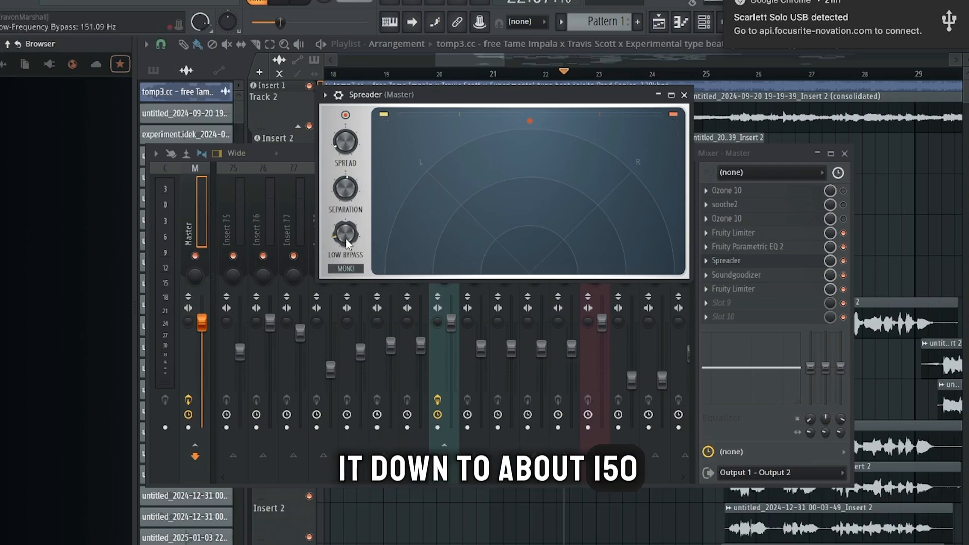
{"action": "left_click", "coordinate": [684, 95]}
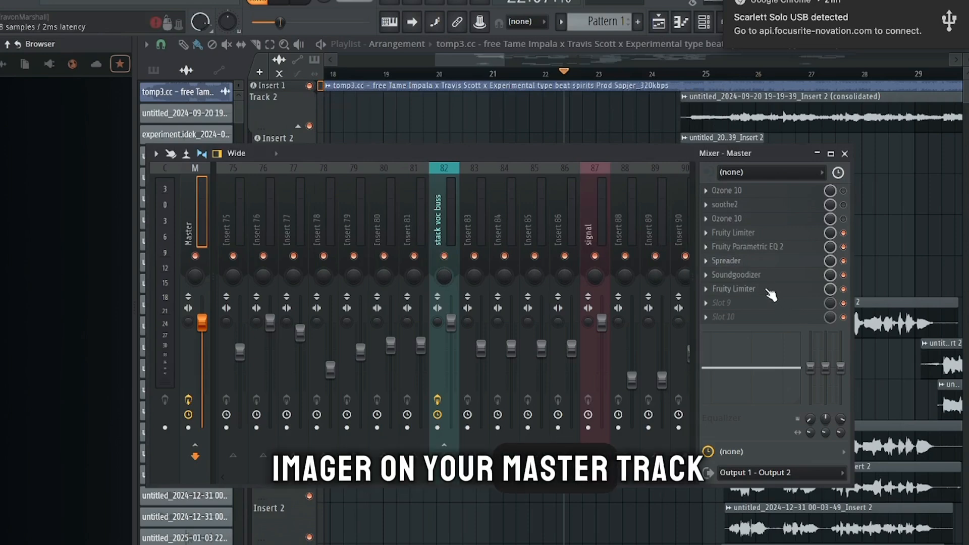
{"action": "left_click", "coordinate": [736, 274]}
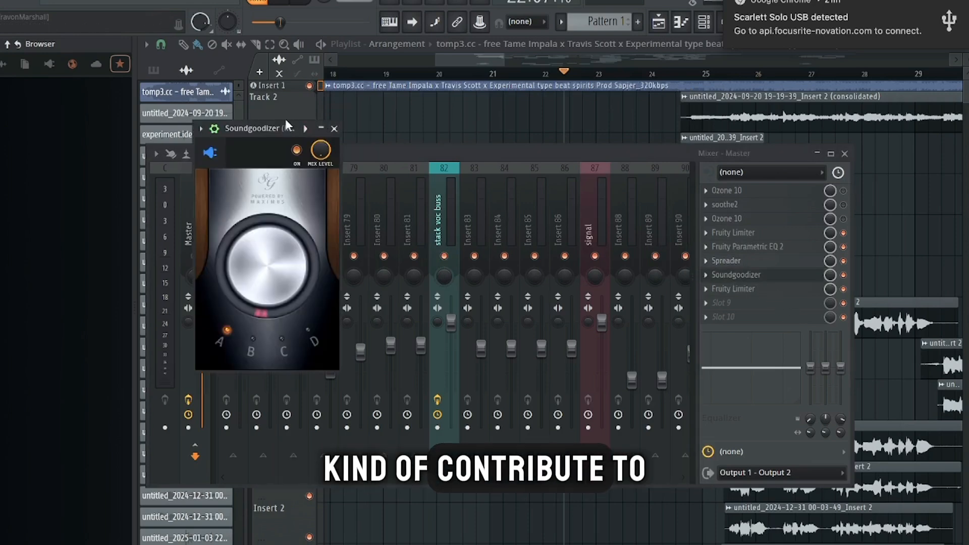
{"action": "left_click_drag", "start_coordinate": [286, 120], "coordinate": [361, 60]}
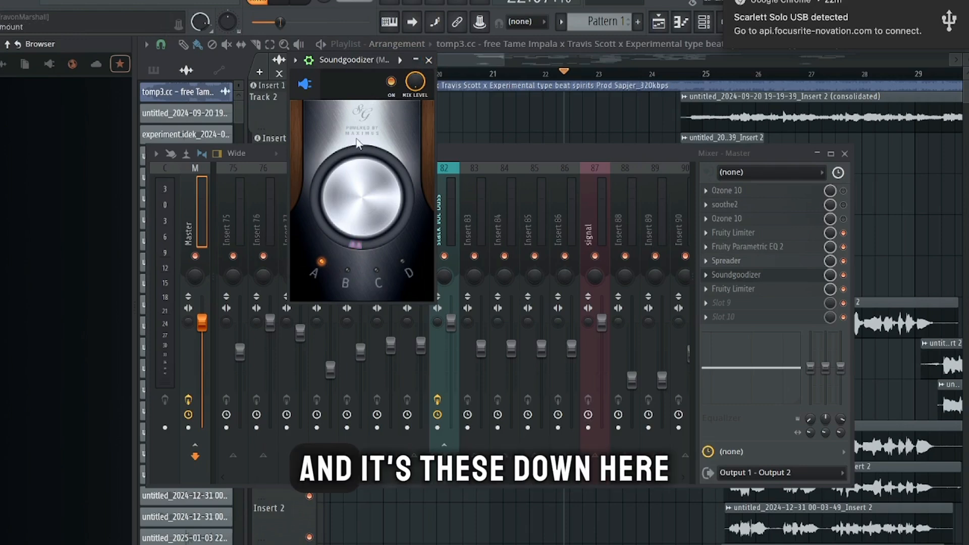
{"action": "left_click", "coordinate": [430, 61]}
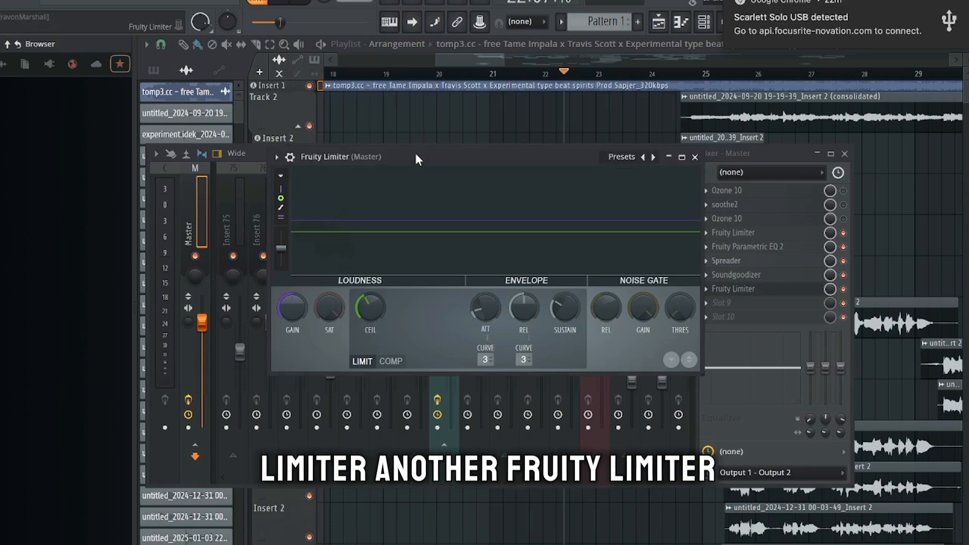
Step: Review the ceiling and envelope settings of the last Fruity Limiter on the master track
{"action": "left_click_drag", "start_coordinate": [416, 160], "coordinate": [410, 71]}
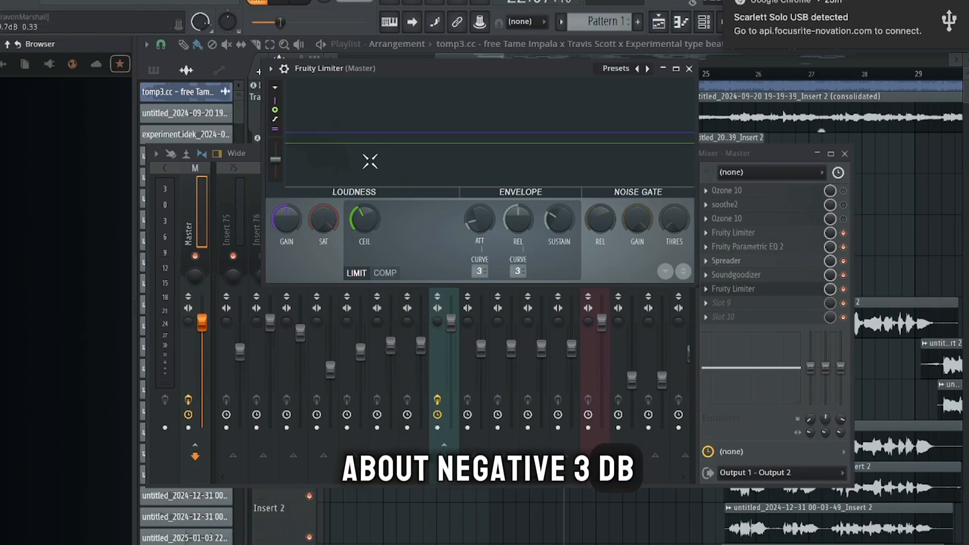
{"action": "left_click", "coordinate": [770, 290]}
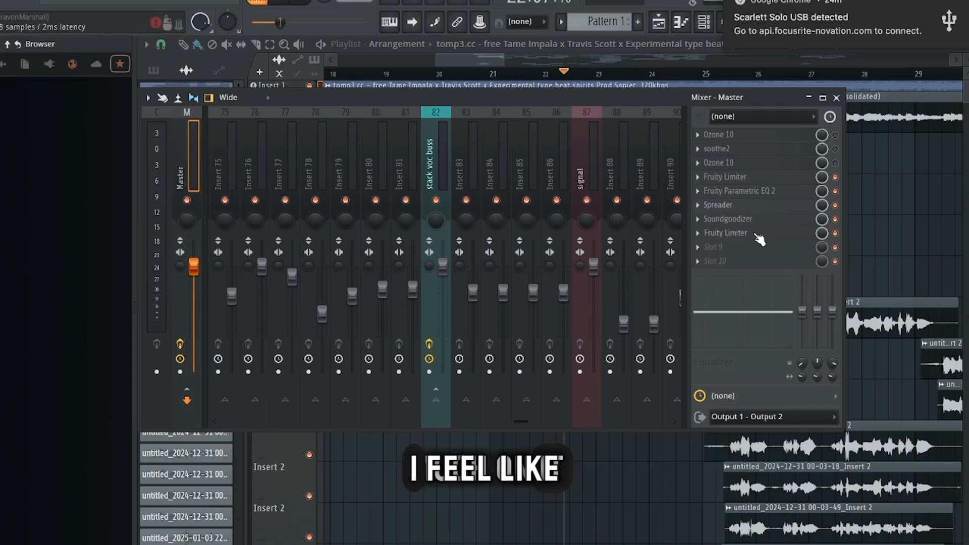
{"action": "left_click", "coordinate": [740, 236]}
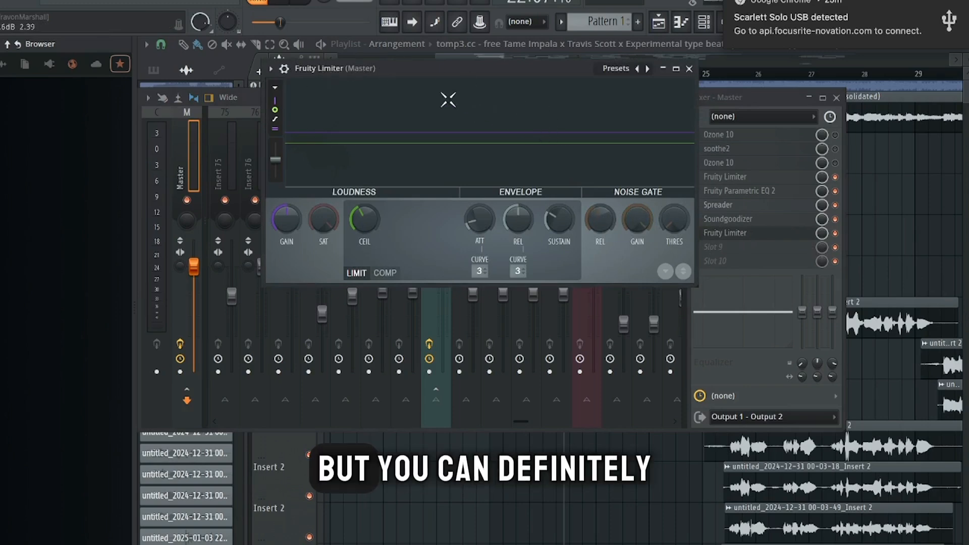
{"action": "left_click_drag", "start_coordinate": [637, 97], "coordinate": [596, 135]}
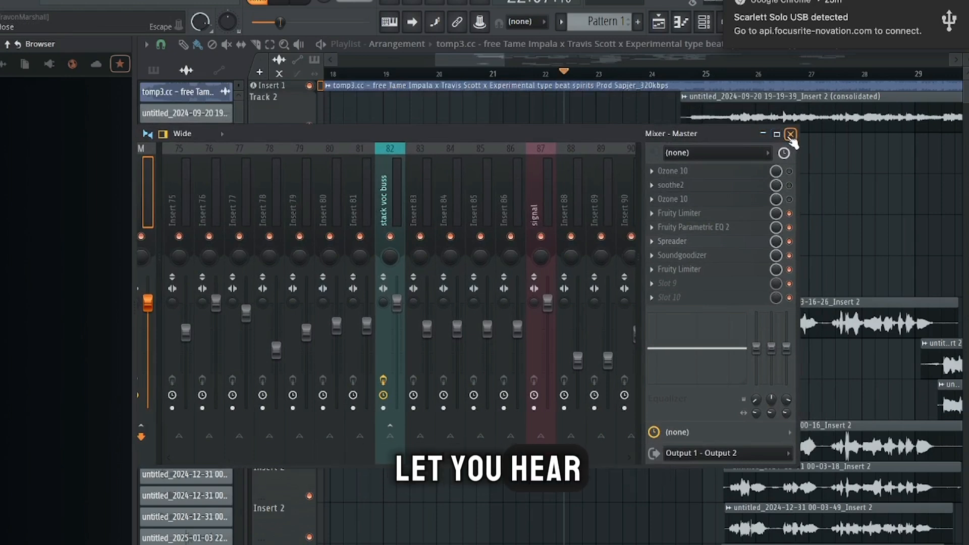
Step: Play the arrangement with the mixer closed to hear the master chain, stopping just past bar 35
{"action": "left_click", "coordinate": [790, 135]}
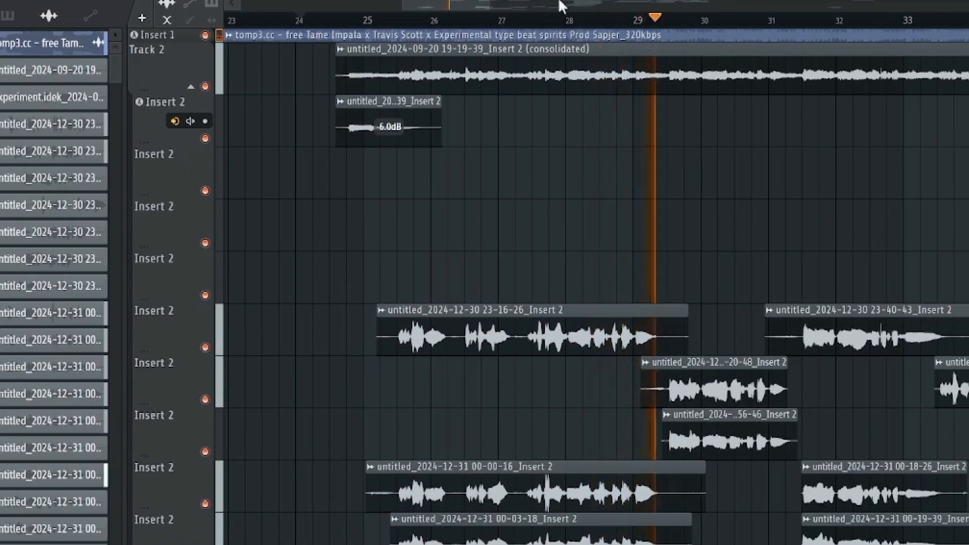
{"action": "left_click_drag", "start_coordinate": [426, 2], "coordinate": [461, 4]}
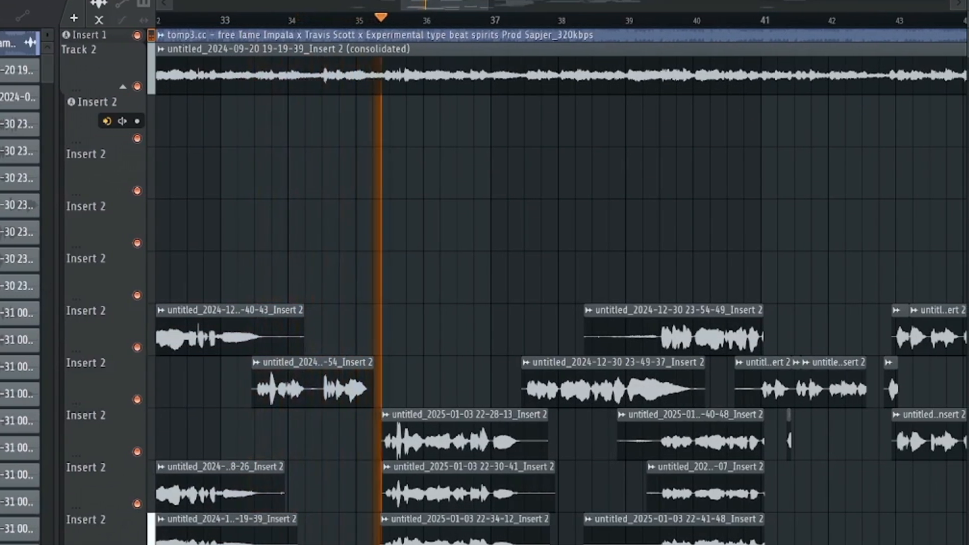
{"action": "key", "text": "space"}
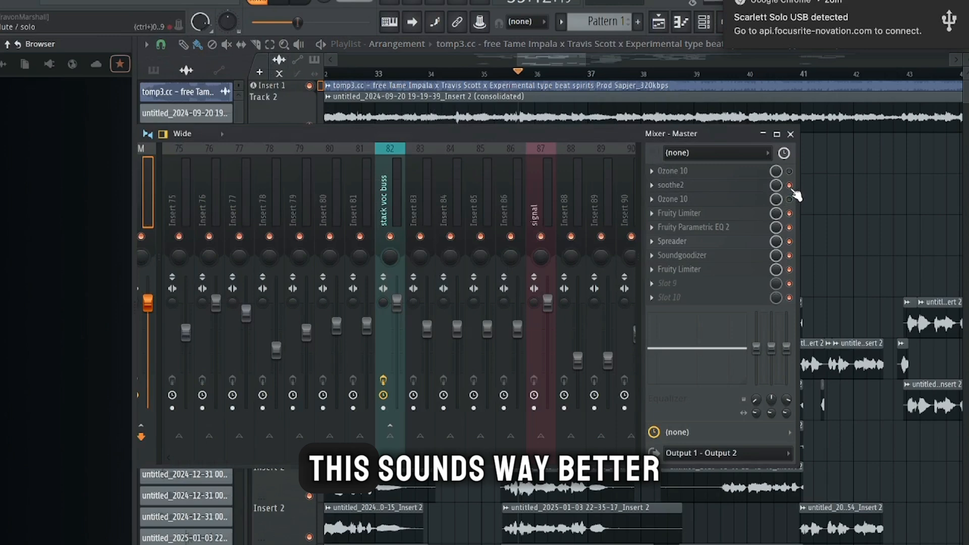
Step: Disable soothe2 on the master track, close the Ozone 10 window and reposition the mixer over the playlist
{"action": "left_click", "coordinate": [789, 186]}
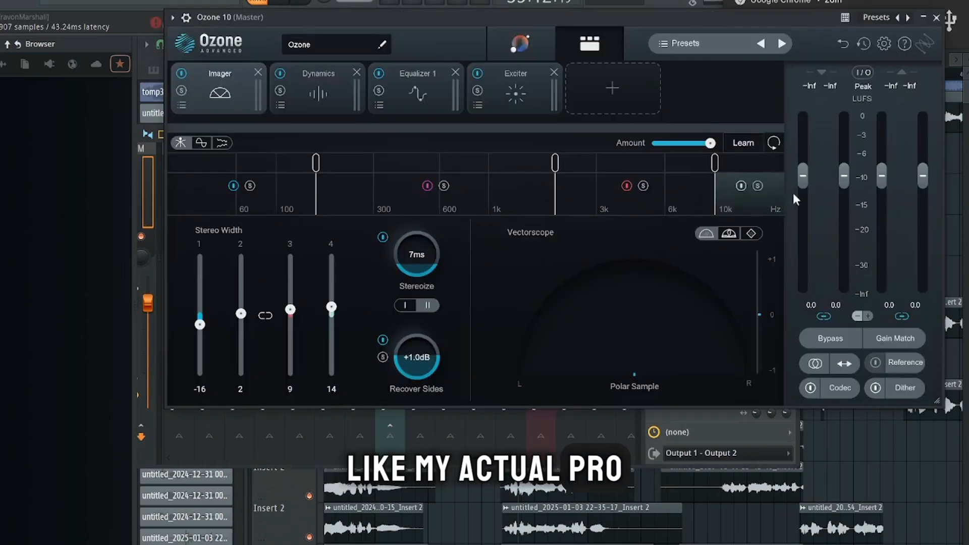
{"action": "left_click", "coordinate": [937, 18]}
{"action": "left_click_drag", "start_coordinate": [274, 131], "coordinate": [371, 106]}
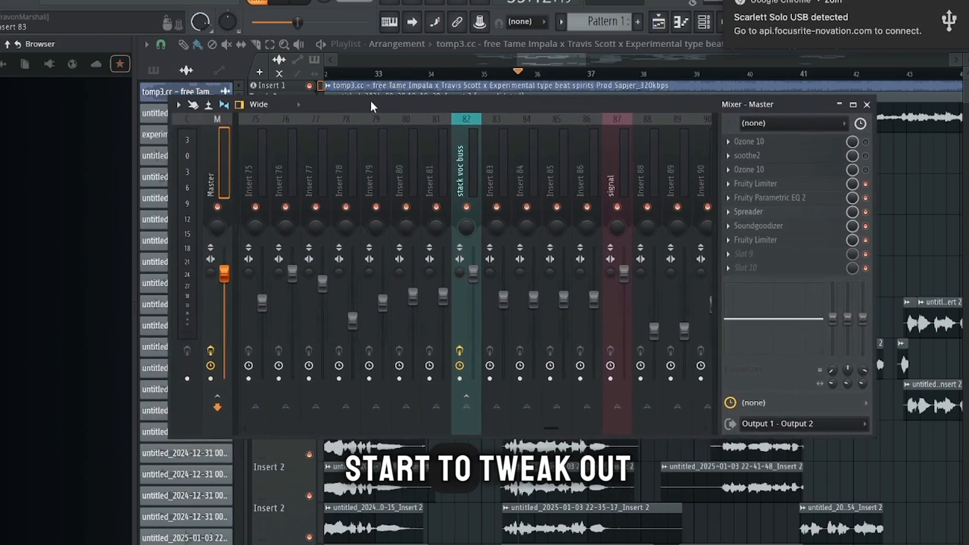